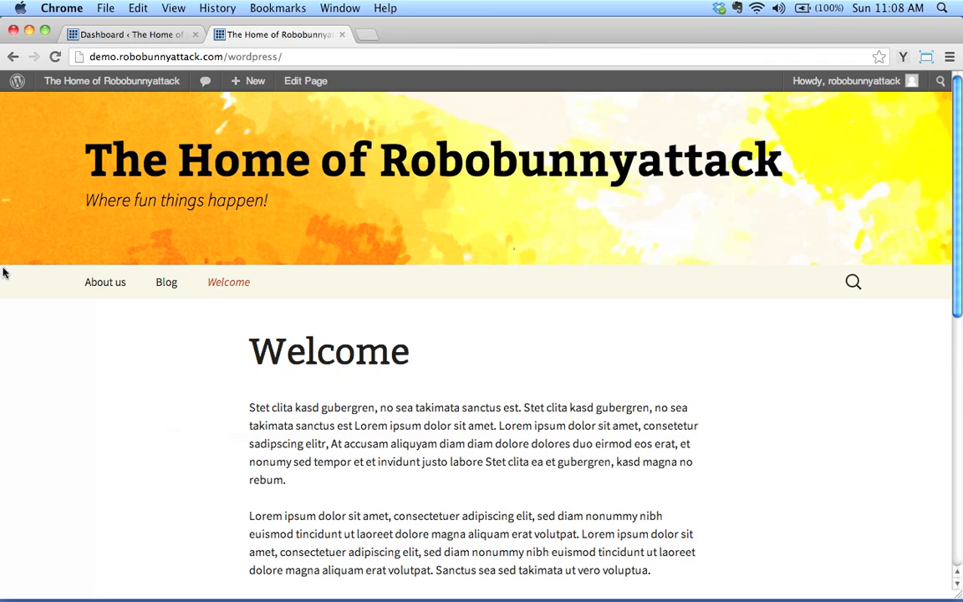
Step: Compare the admin dashboard with the live site, and open the editor for the site's navigation menus
click(109, 29)
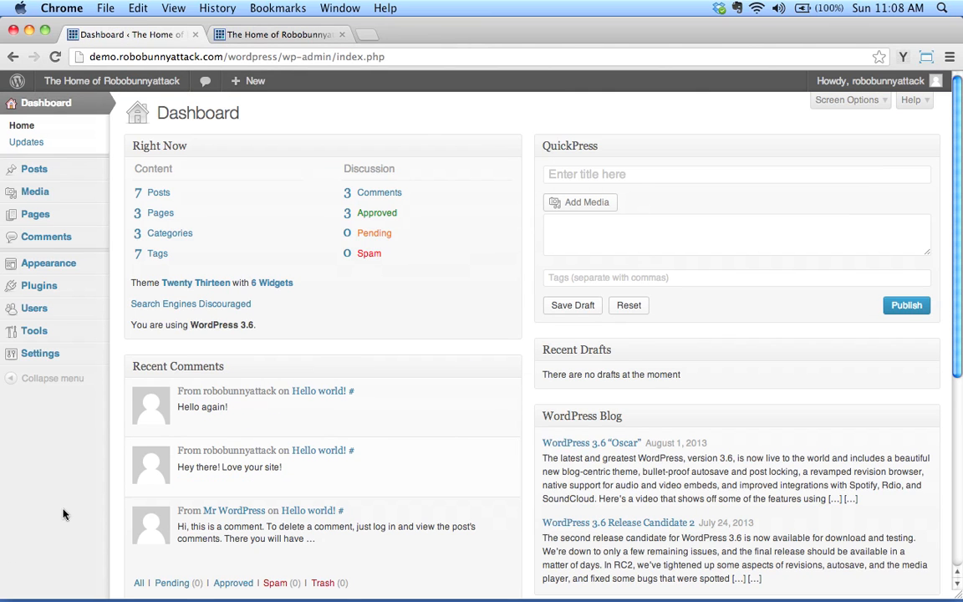
click(265, 37)
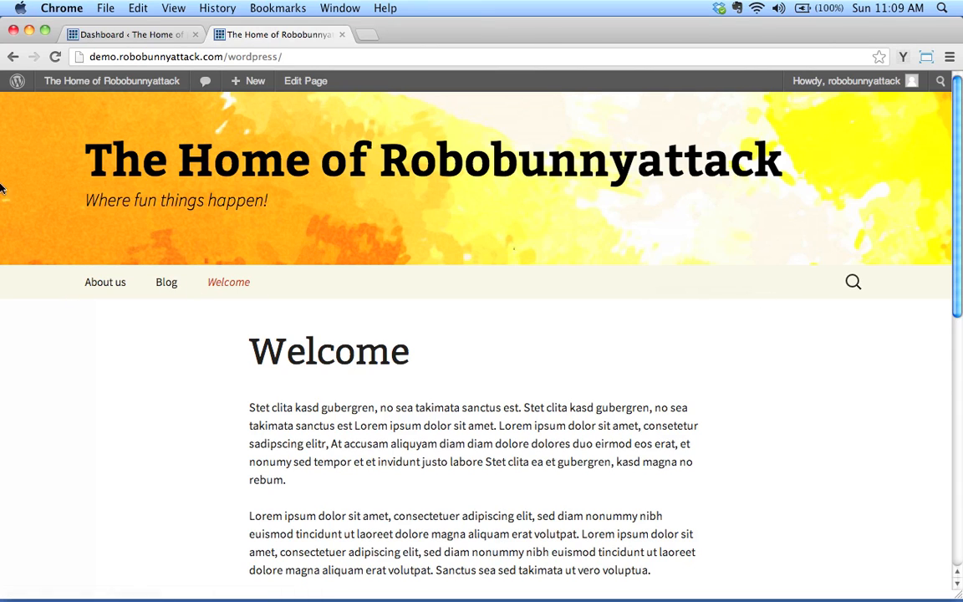
click(143, 38)
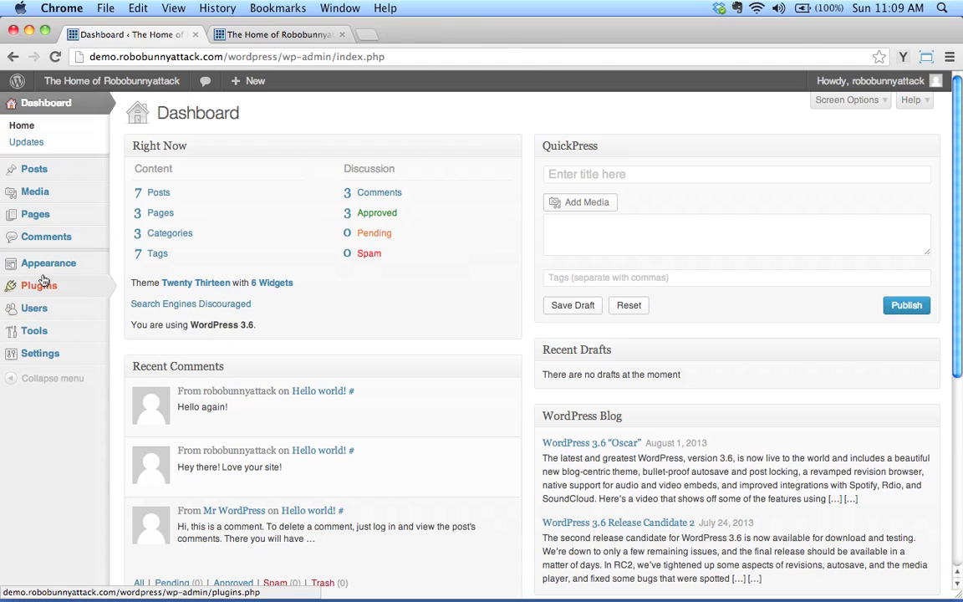
mouse_move(43, 266)
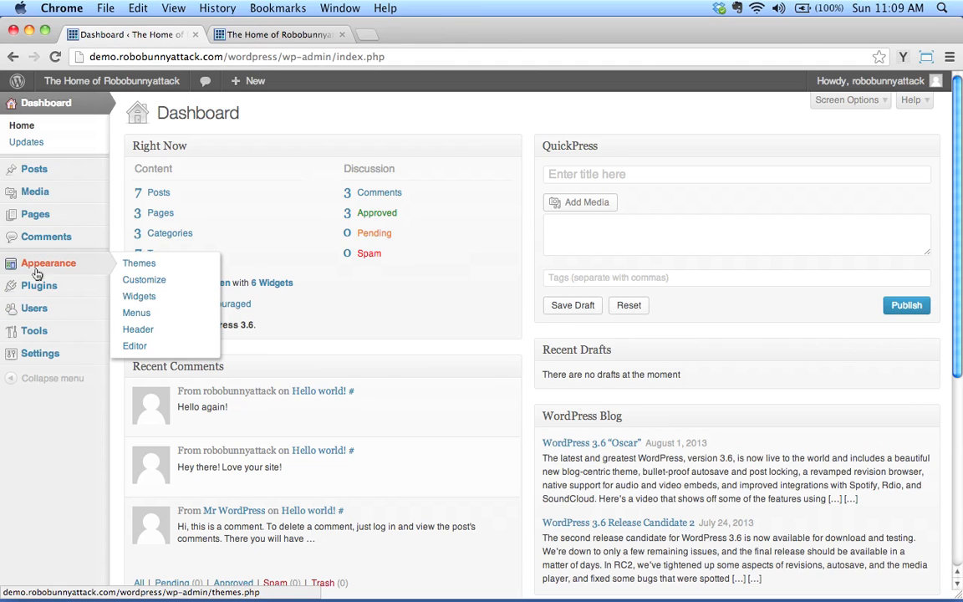
click(134, 315)
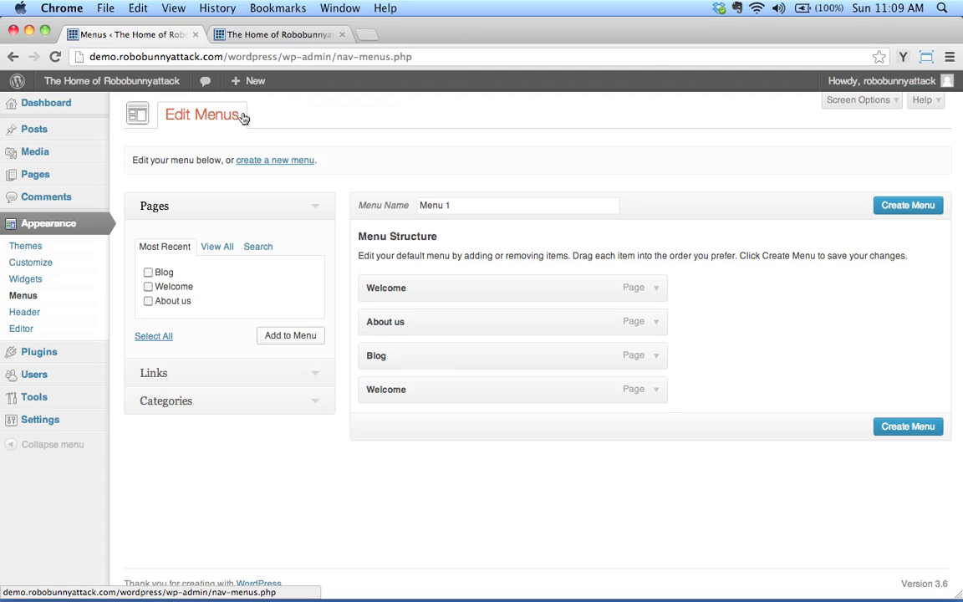
Step: Create a new menu named NavBar
click(280, 160)
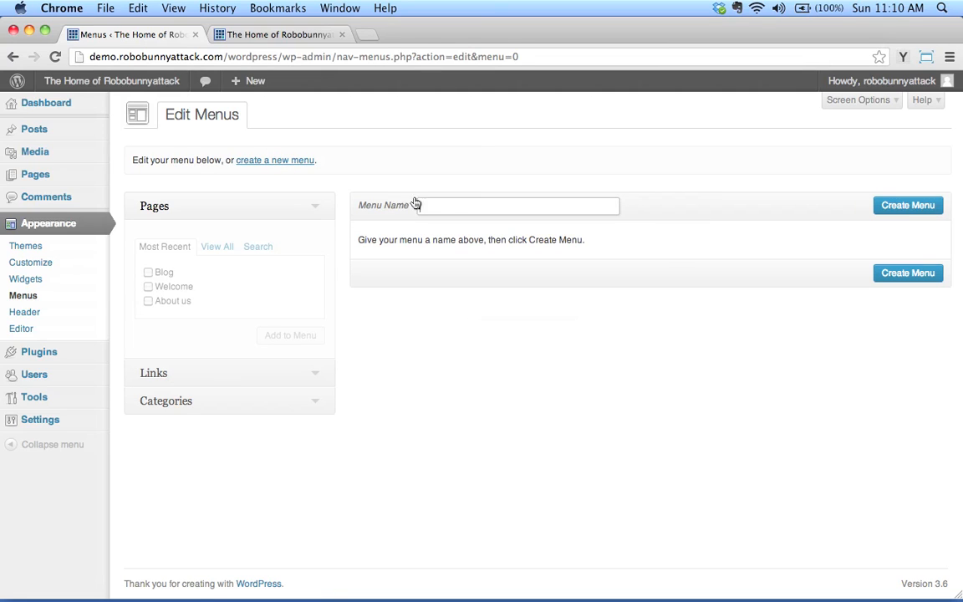
click(442, 205)
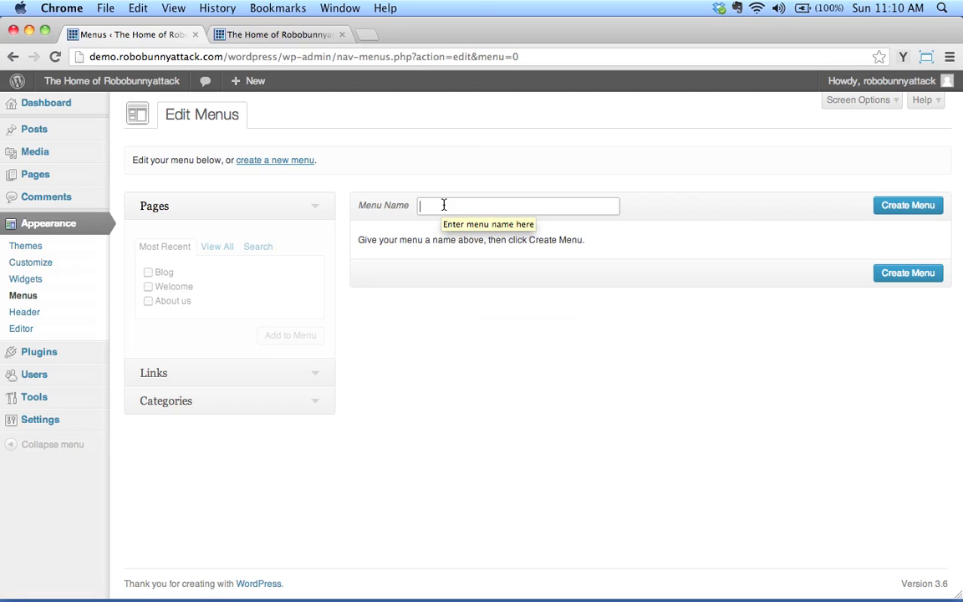
text(NavBar)
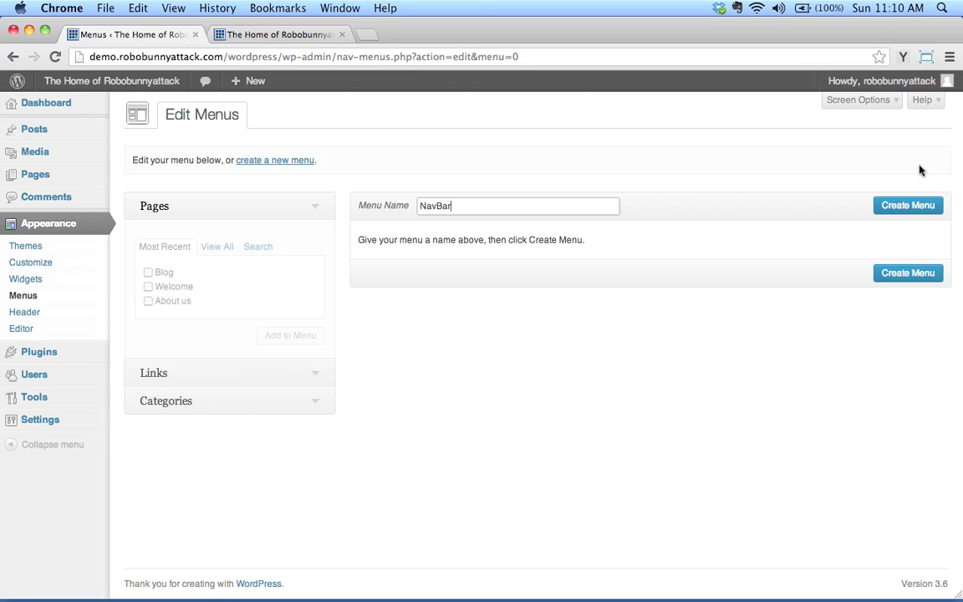
click(905, 207)
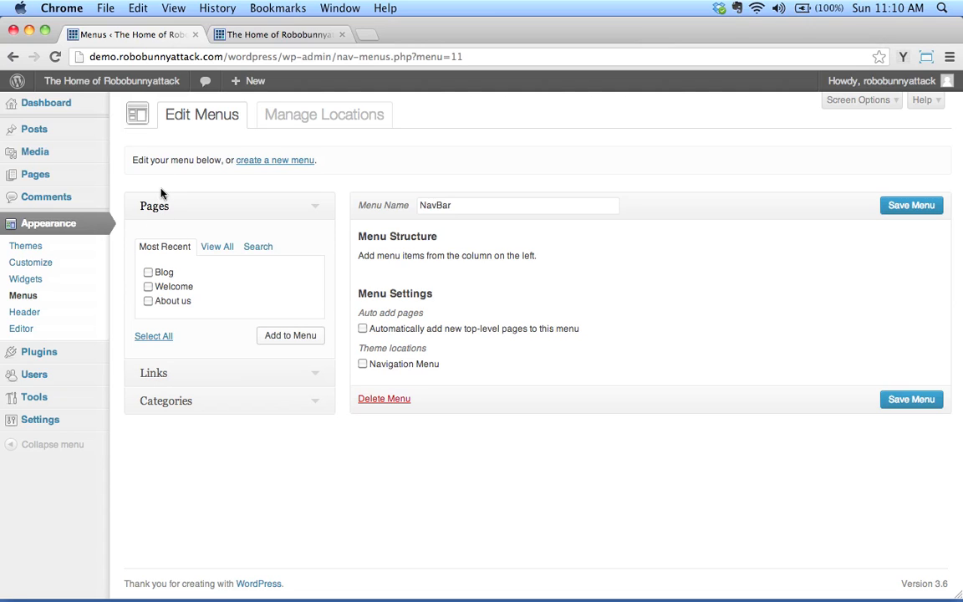
Step: Examine the custom link options, the categories and the full page list available for the NavBar menu
click(316, 379)
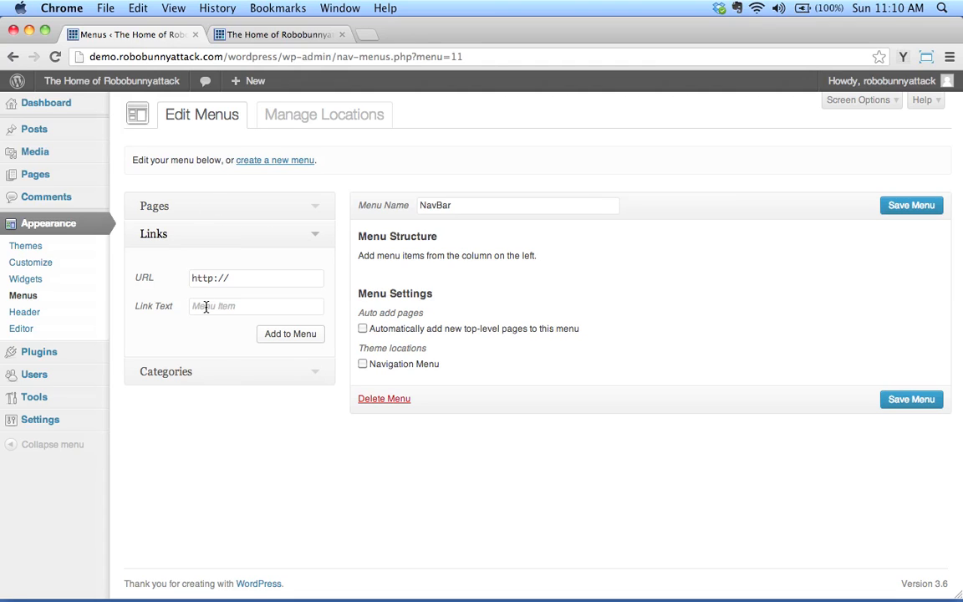
click(315, 375)
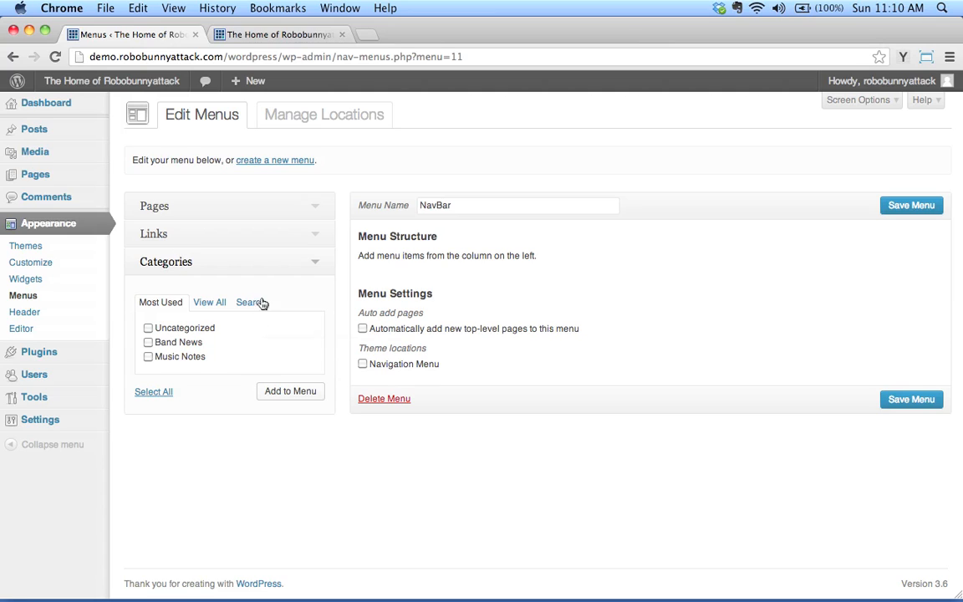
click(190, 209)
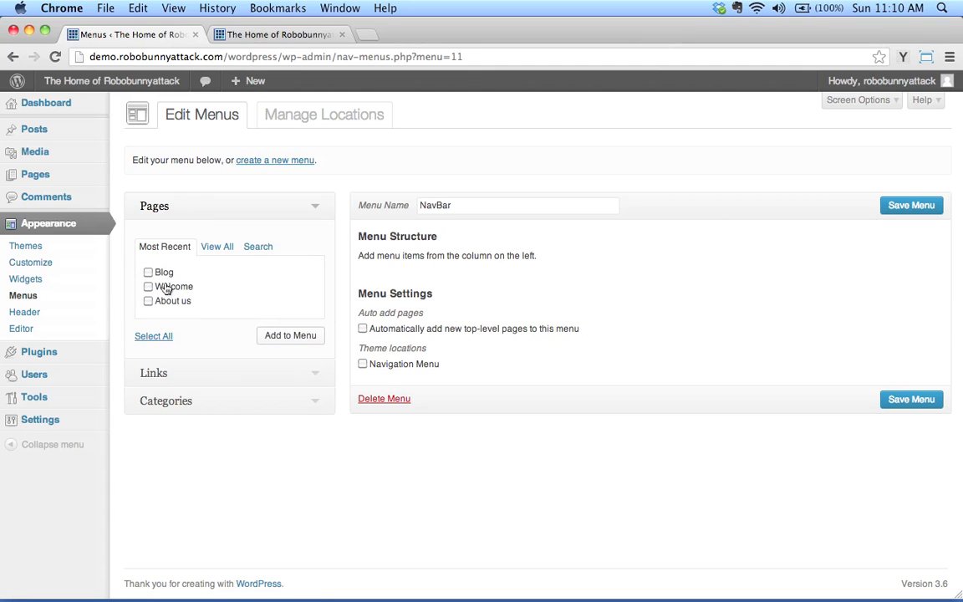
click(151, 340)
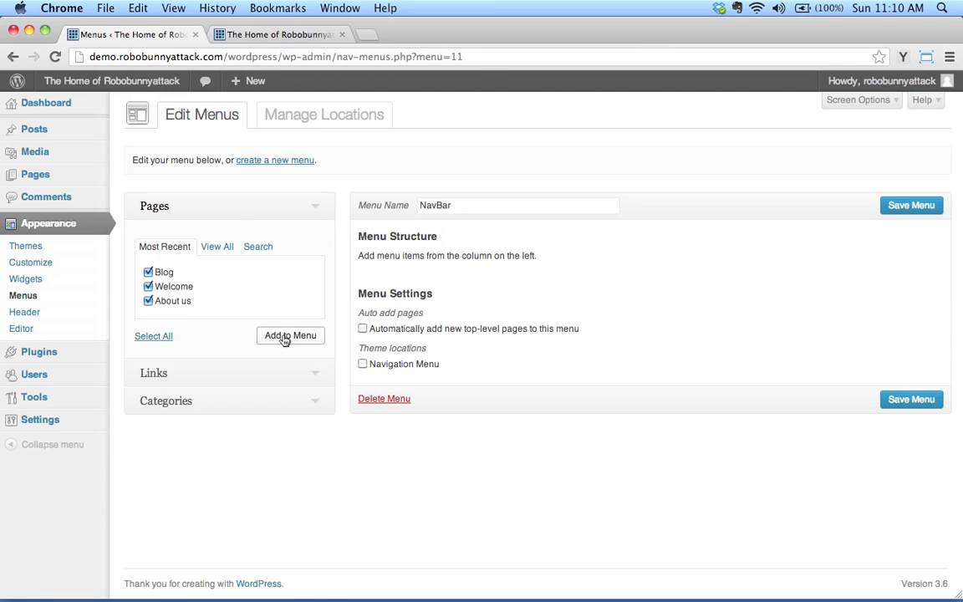
click(215, 247)
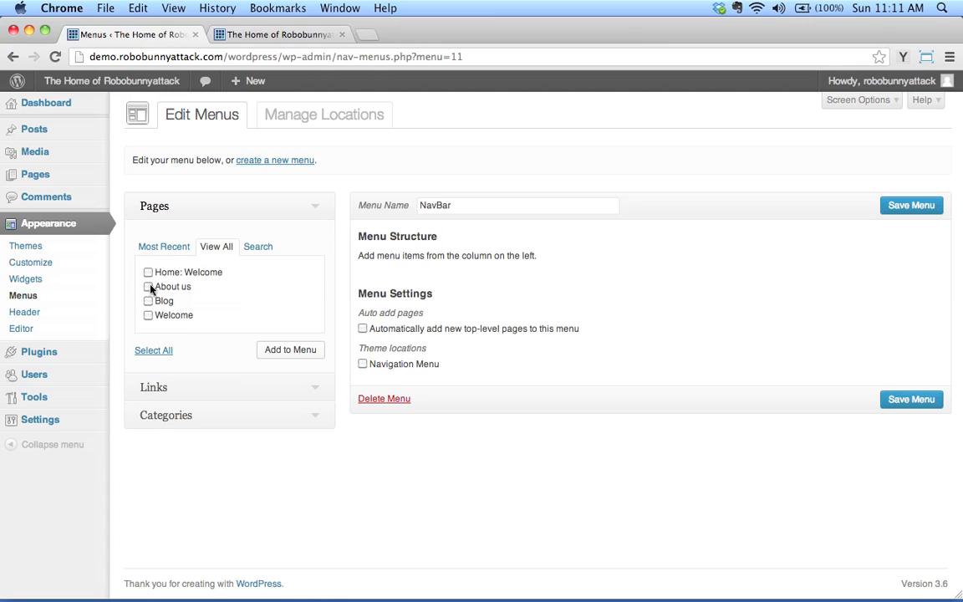
Step: Add the About us page from the most recent pages to the NavBar menu
click(164, 246)
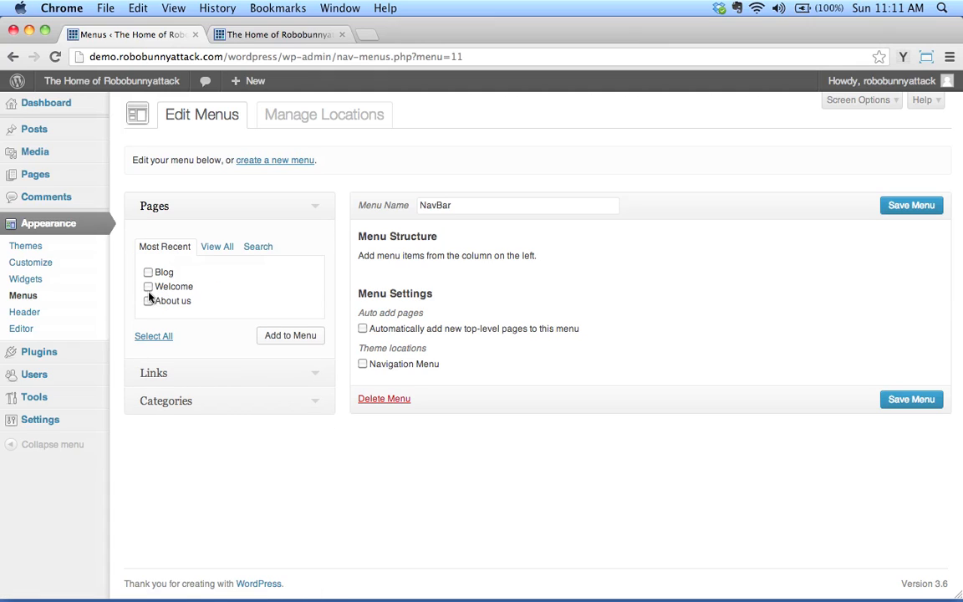
click(148, 301)
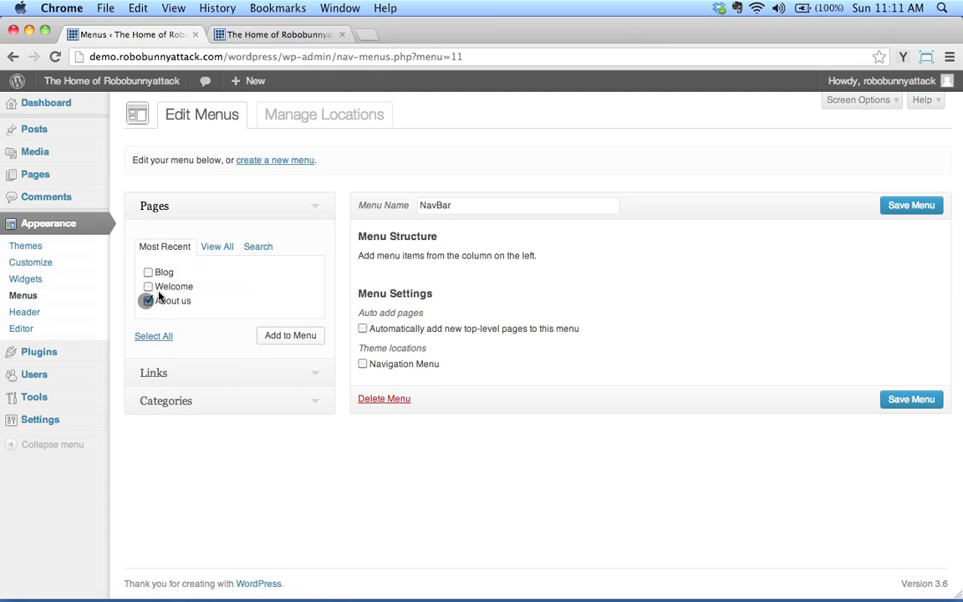
click(278, 335)
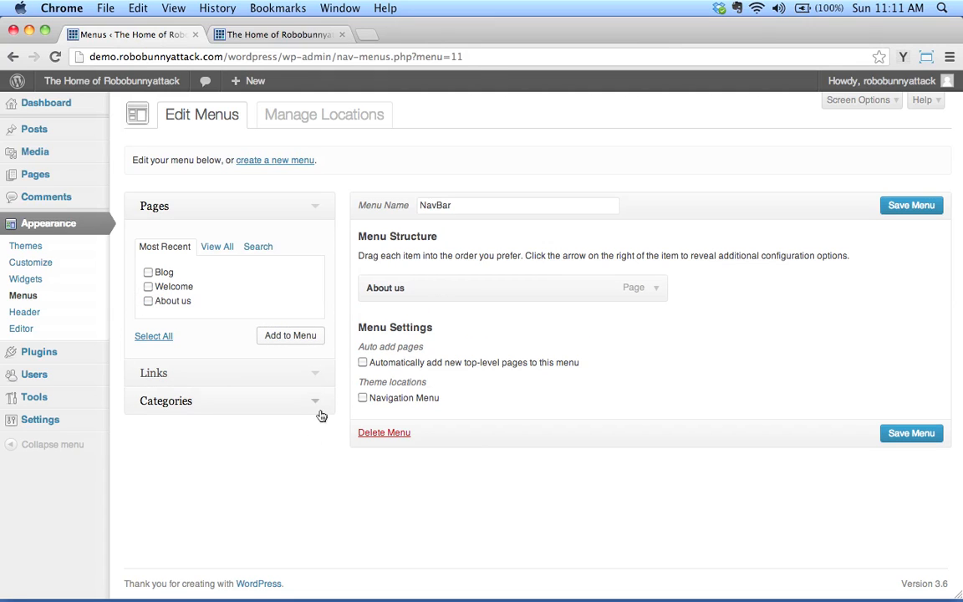
Step: Expand the About us menu item's settings and compare its navigation label with the navigation bar on the live site
click(658, 289)
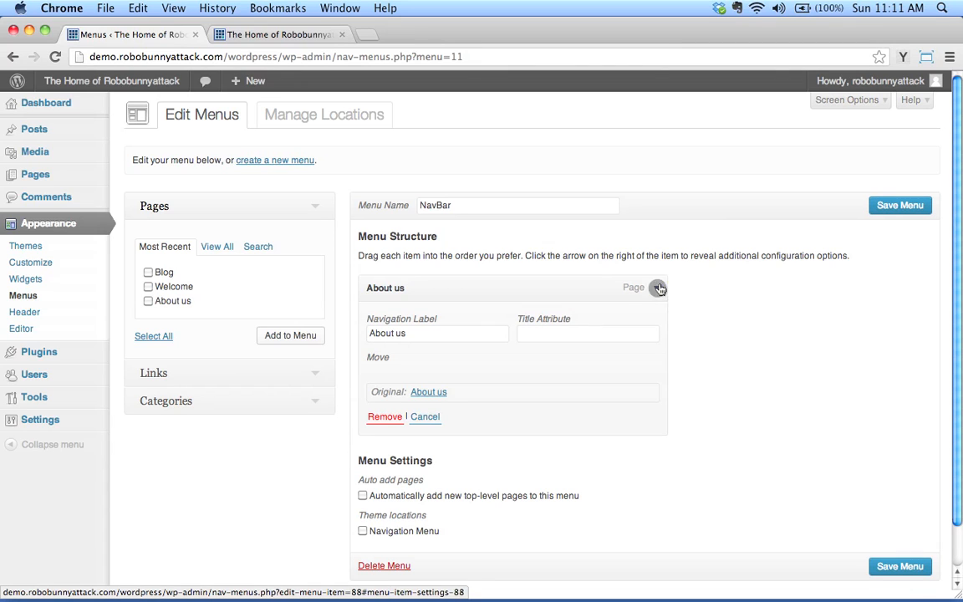
click(408, 334)
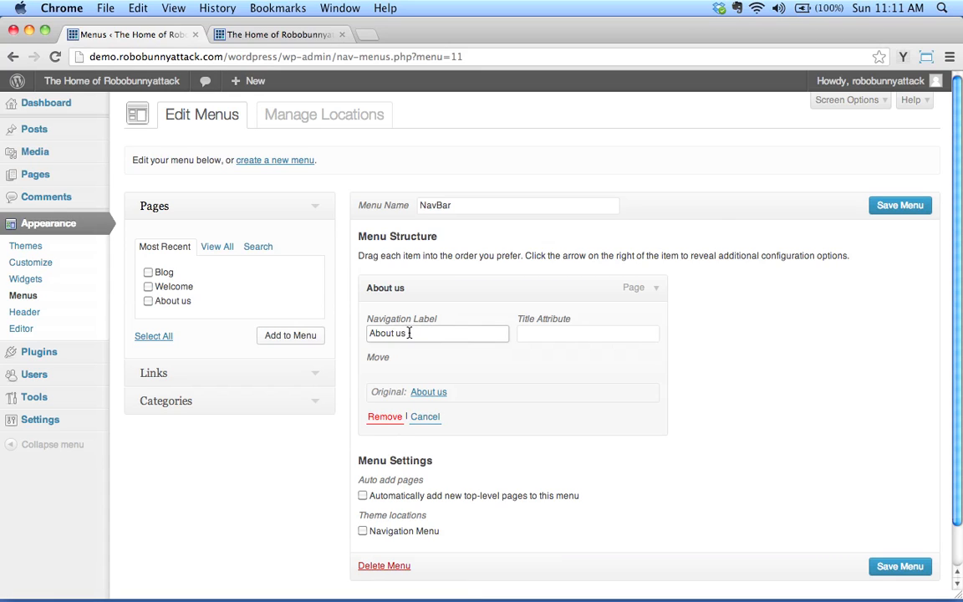
click(285, 34)
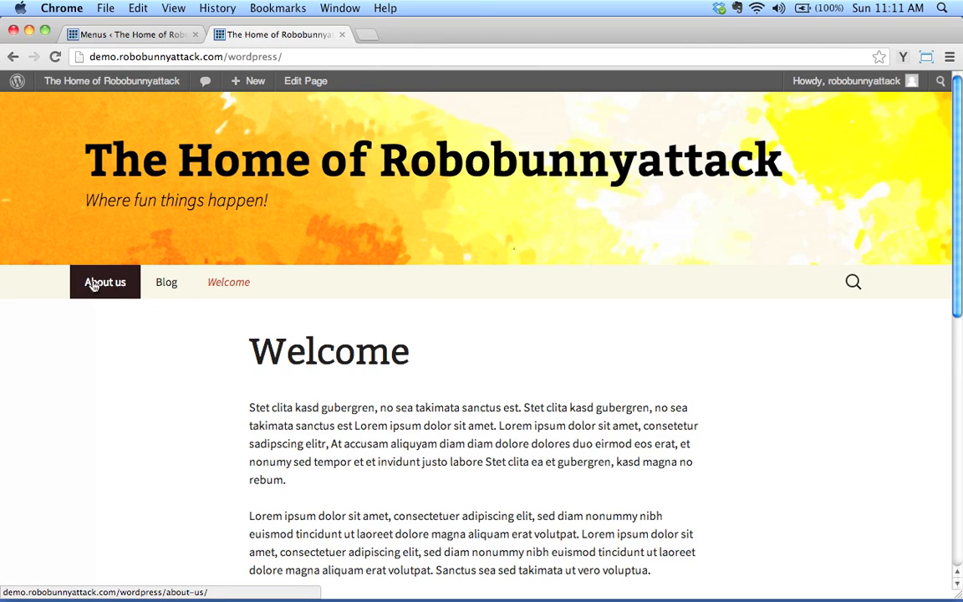
click(153, 38)
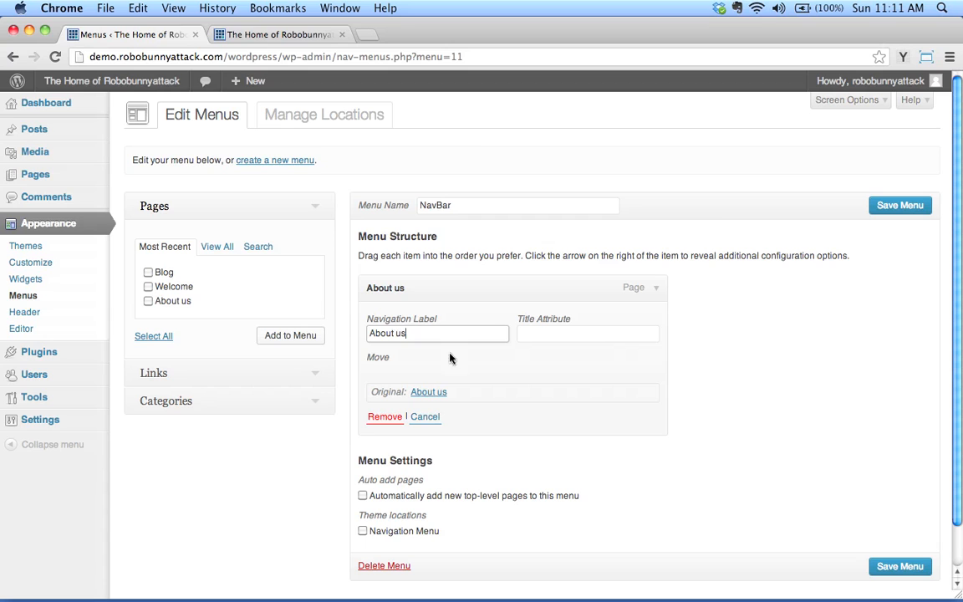
Step: Set the About us menu item's title attribute to "About Robobunnyattack" and collapse the item's settings
click(558, 332)
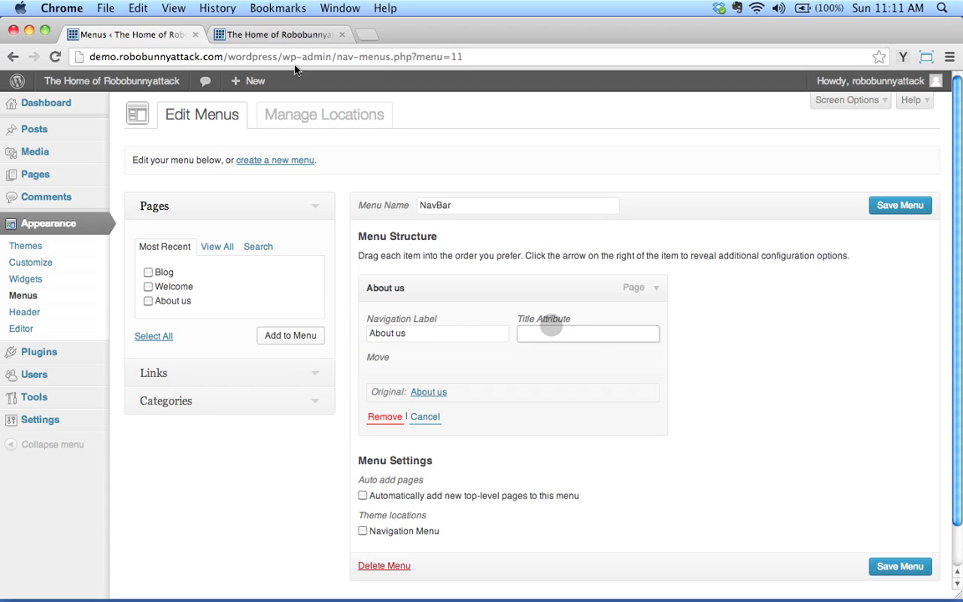
click(293, 38)
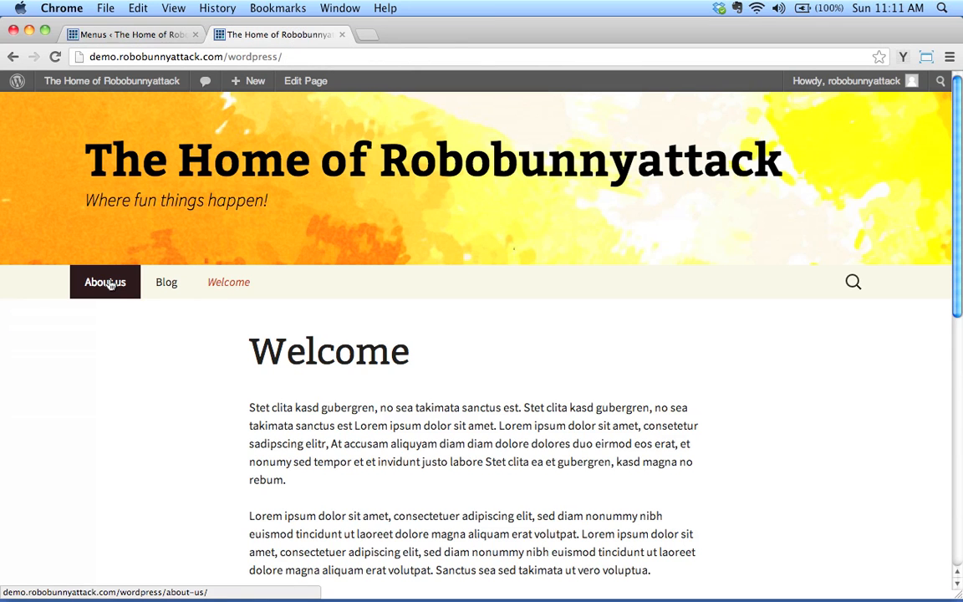
click(134, 34)
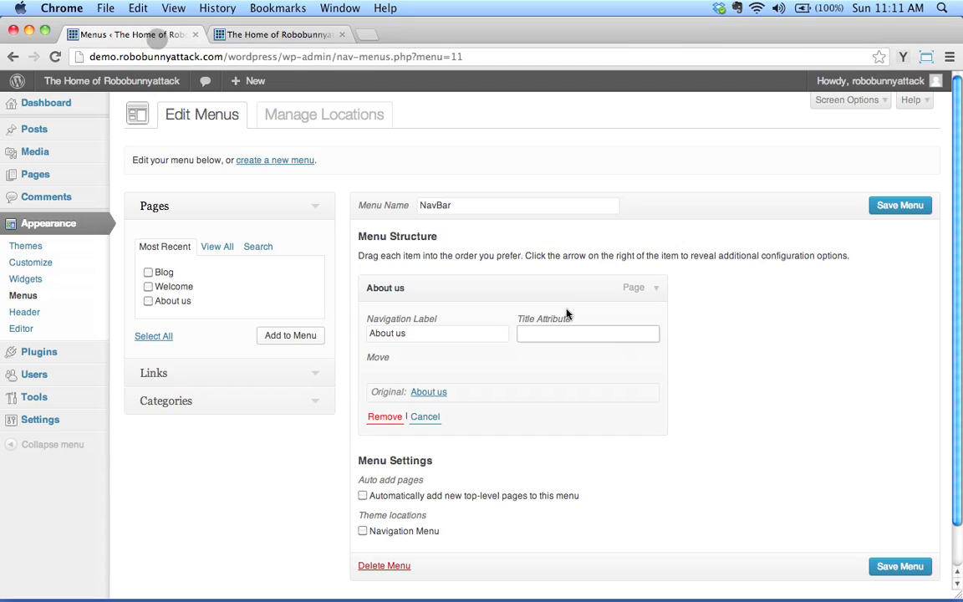
text(About)
key(BackSpace)
key(BackSpace)
text(Robobun)
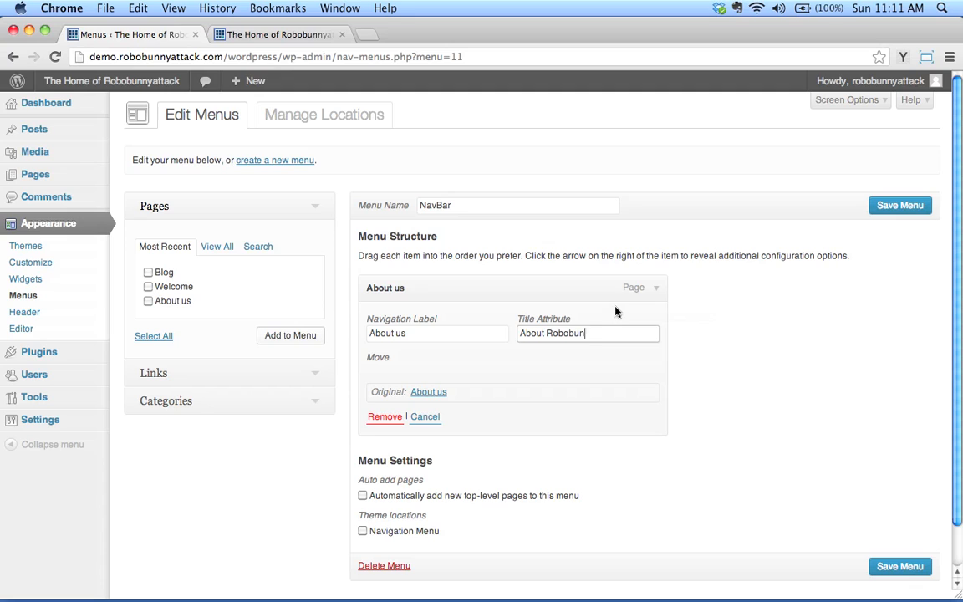
text(nyattack)
click(652, 289)
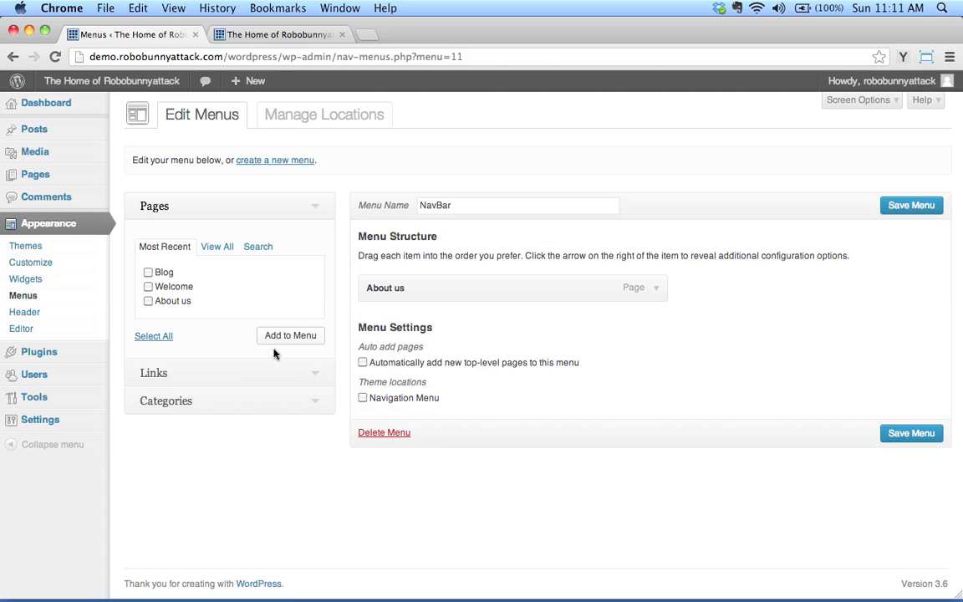
Step: Add the Blog page to the NavBar menu below About us and save the menu
click(148, 273)
click(276, 336)
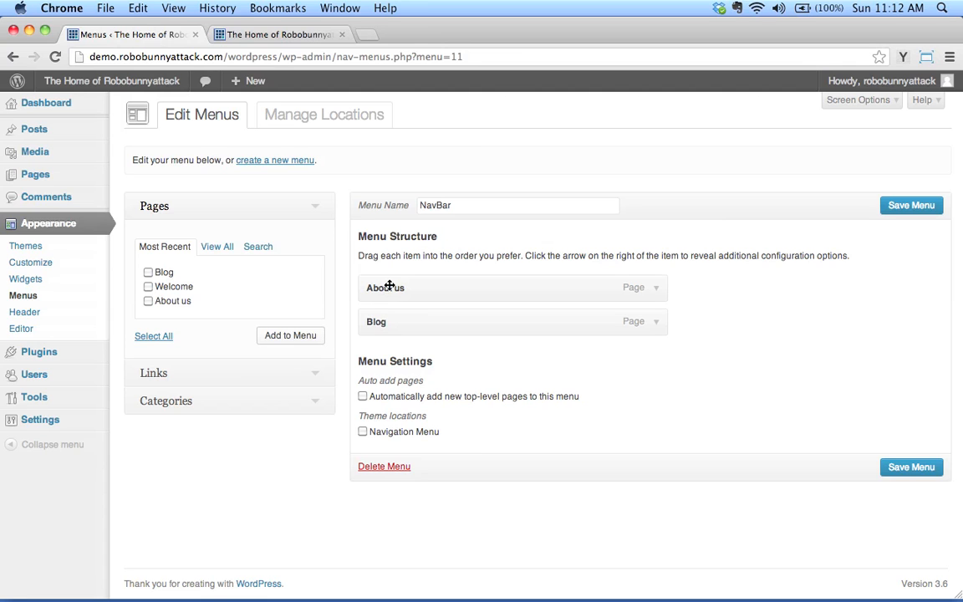
click(276, 35)
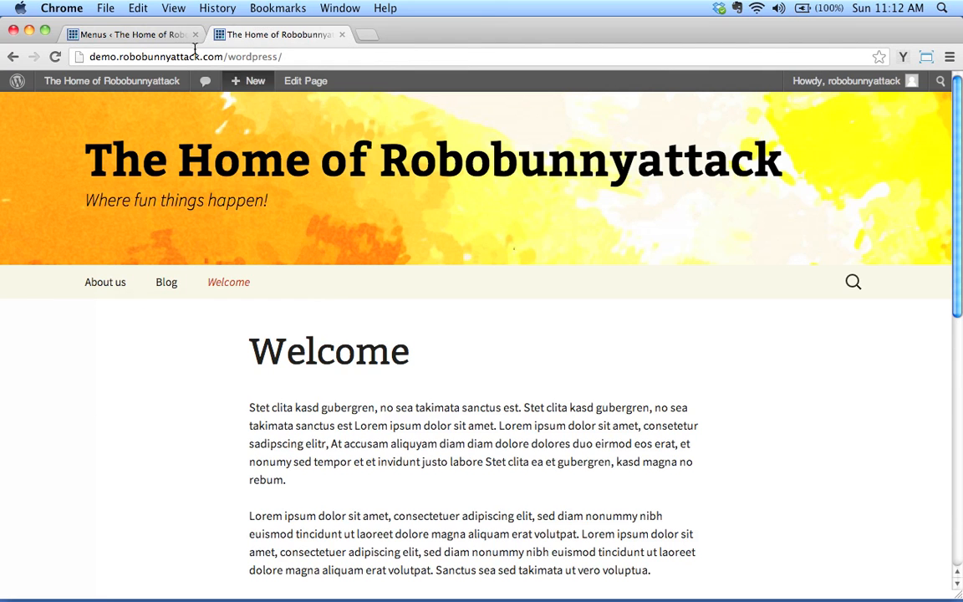
click(134, 35)
drag(395, 325, 417, 328)
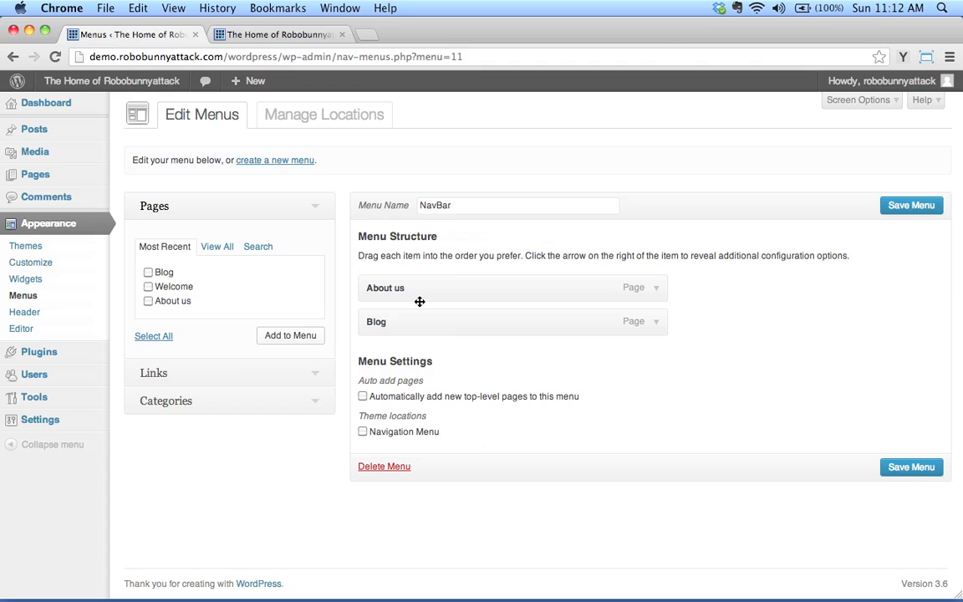
click(917, 205)
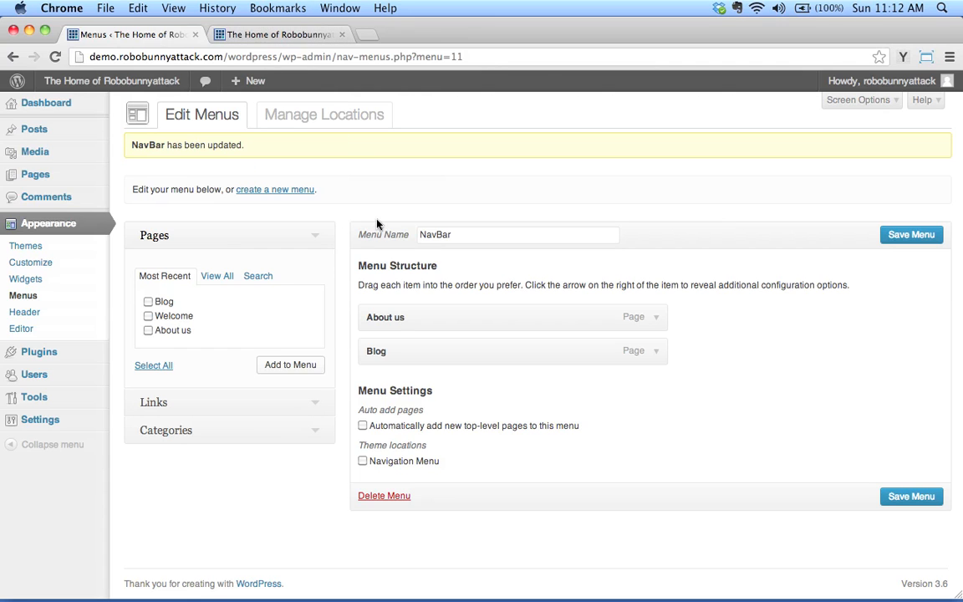
Step: Reload the live site's home page to check its navigation bar, and return to the menu editor
click(281, 35)
click(214, 150)
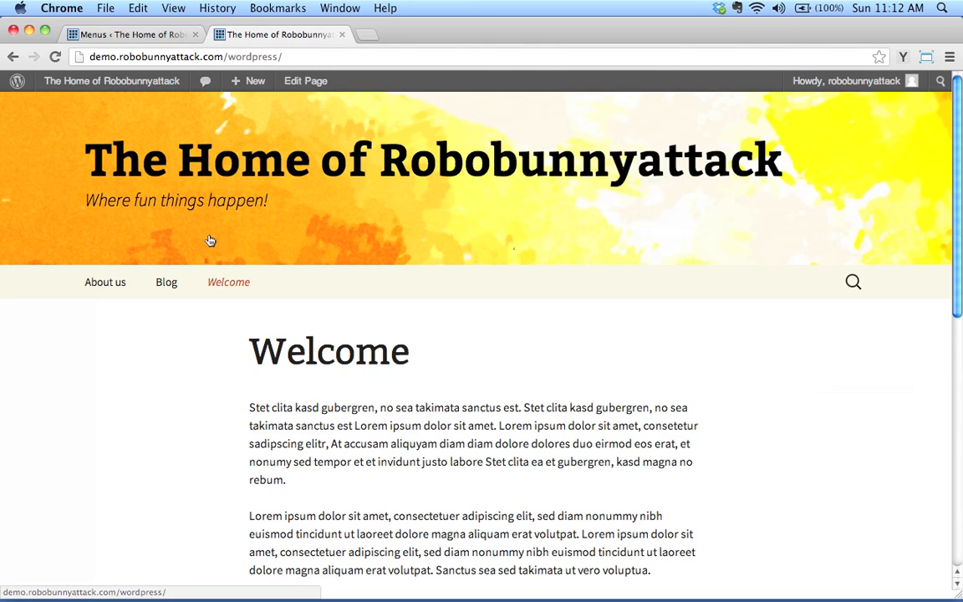
click(177, 35)
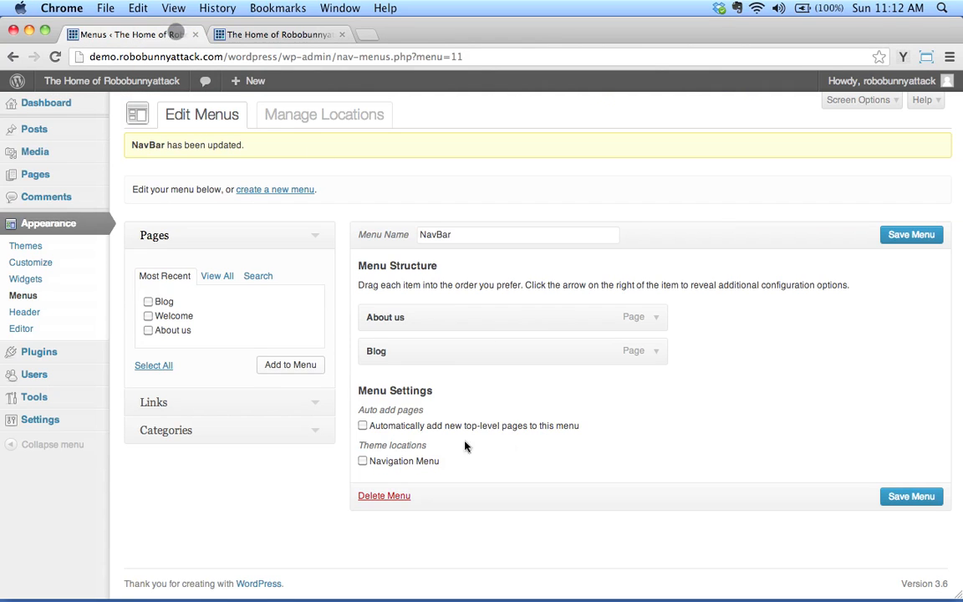